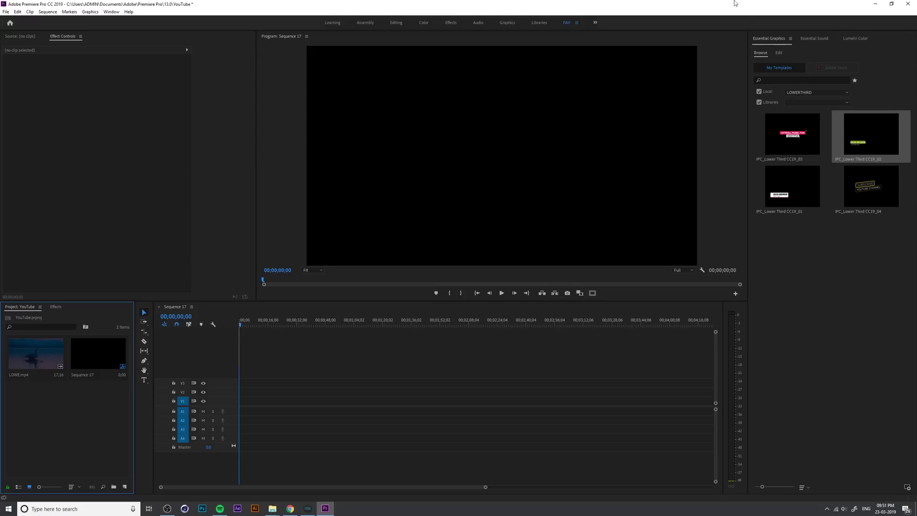
{"action": "left_click", "coordinate": [790, 38]}
{"action": "left_click", "coordinate": [816, 82]}
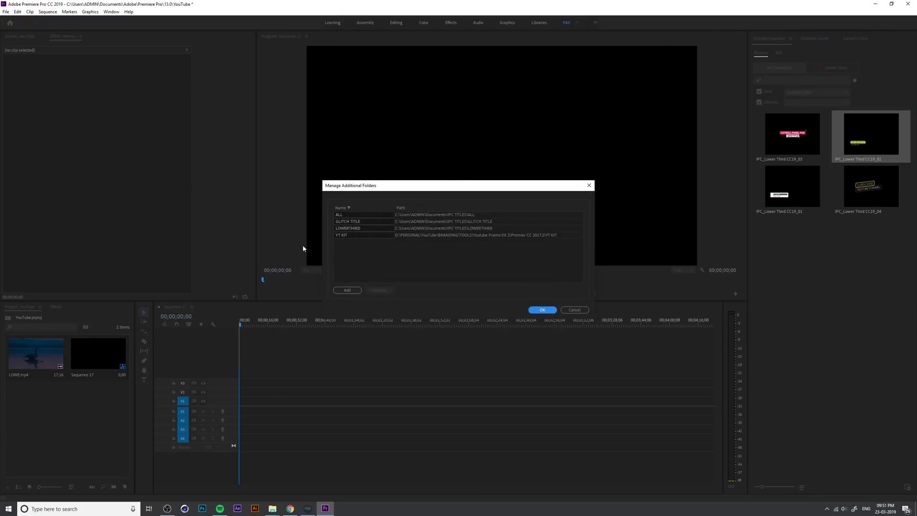
{"action": "left_click", "coordinate": [351, 292]}
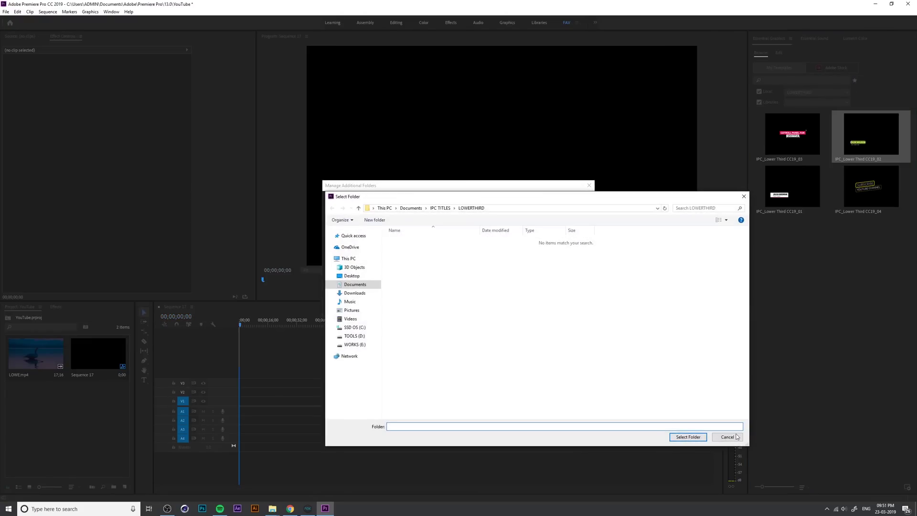
{"action": "left_click", "coordinate": [736, 435]}
{"action": "left_click", "coordinate": [575, 310]}
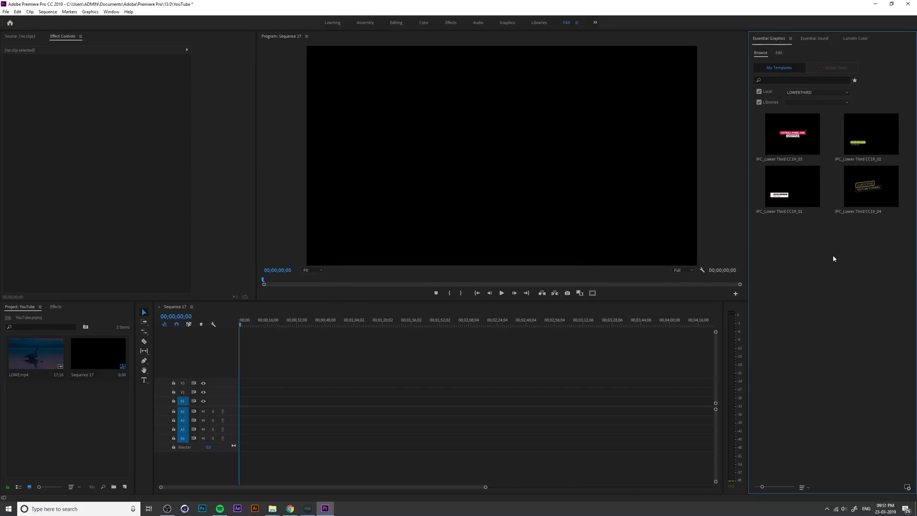
- Add the IPC_Lower Third CC19_03 template at the start of the sequence, keeping the existing sequence settings, and move it up to V2
{"action": "left_click_drag", "start_coordinate": [807, 141], "coordinate": [239, 401]}
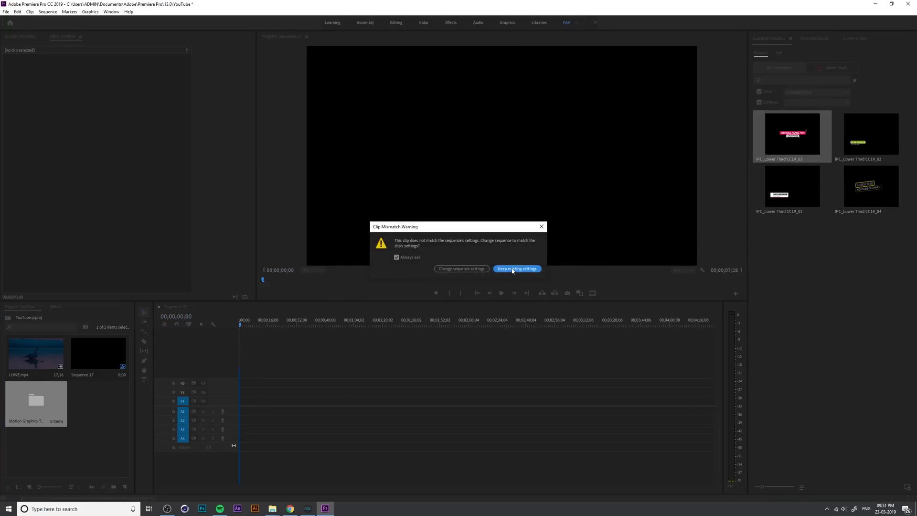
{"action": "left_click", "coordinate": [512, 269]}
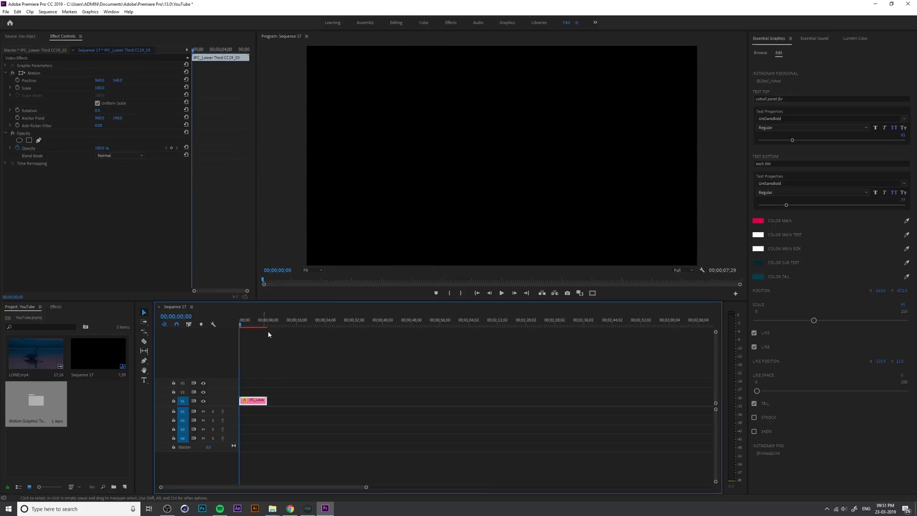
{"action": "key", "text": "equal"}
{"action": "key", "text": "equal"}
{"action": "left_click_drag", "start_coordinate": [248, 324], "coordinate": [273, 327]}
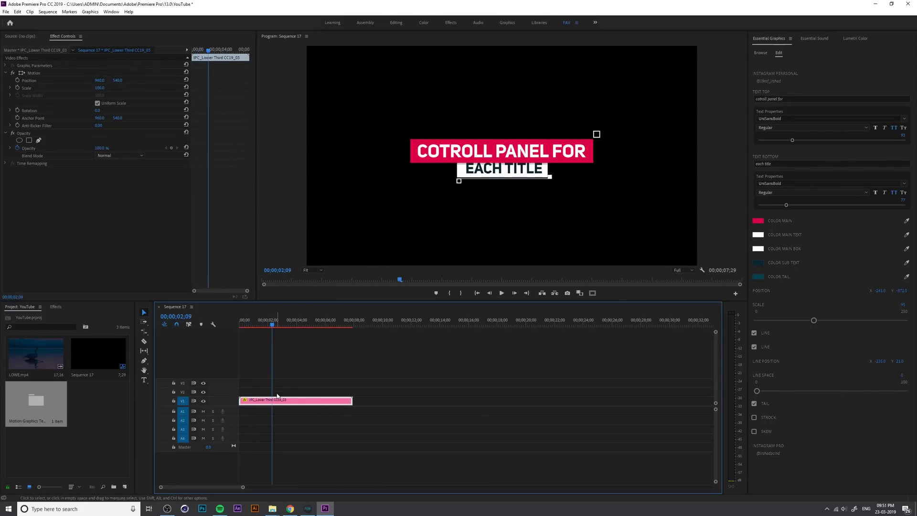
{"action": "left_click_drag", "start_coordinate": [290, 401], "coordinate": [289, 391]}
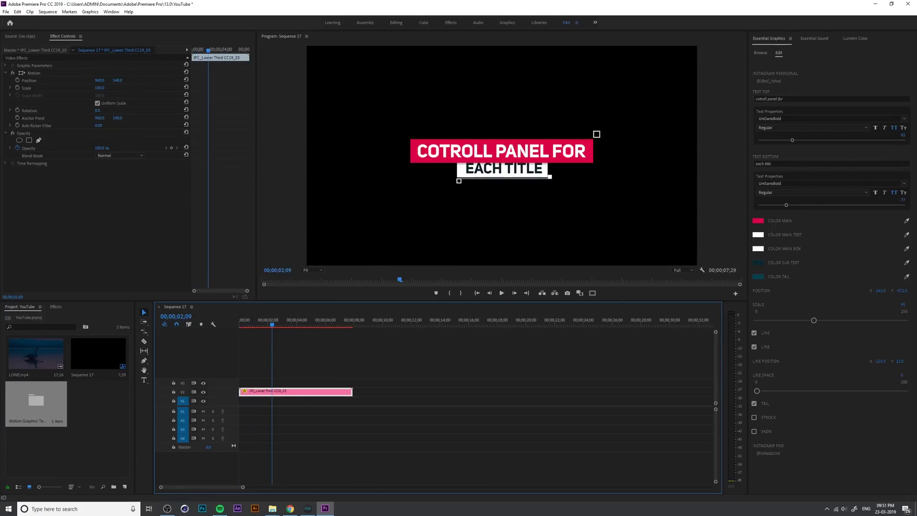
- Bring the classroom photo from File Explorer into V1 at the start of the sequence and extend it to the title clip's end
{"action": "key", "text": "alt+Tab"}
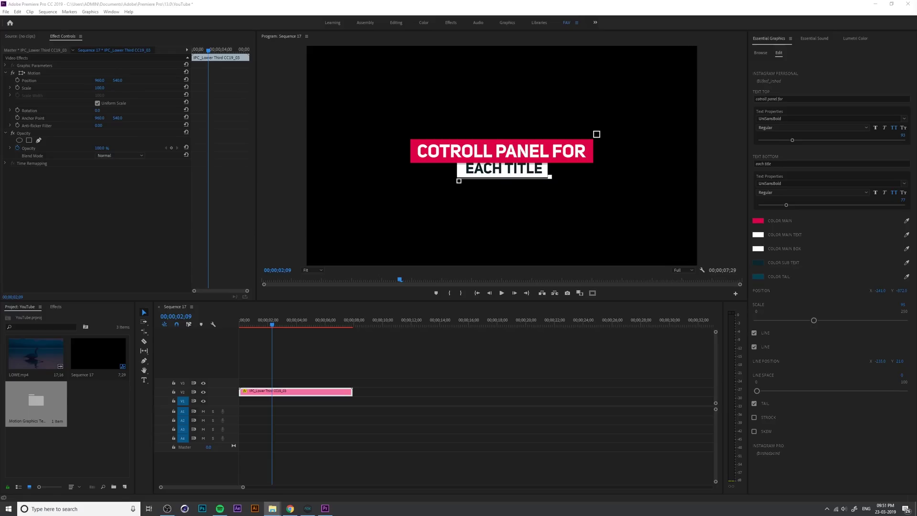
{"action": "left_click_drag", "start_coordinate": [429, 330], "coordinate": [261, 383]}
{"action": "left_click_drag", "start_coordinate": [245, 326], "coordinate": [214, 328]}
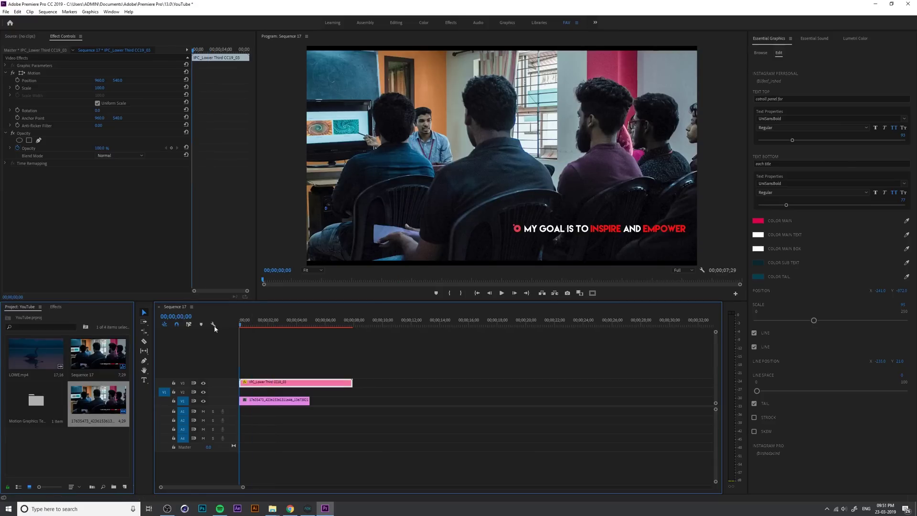
{"action": "key", "text": "backslash"}
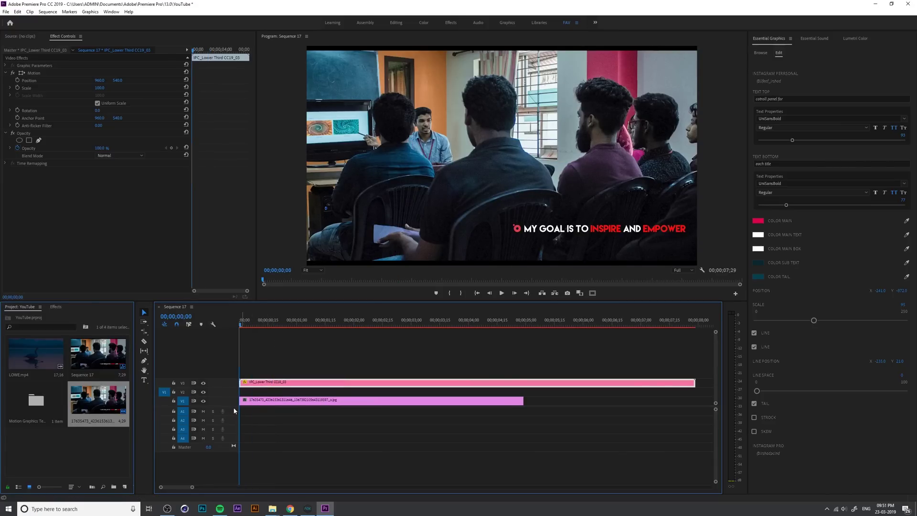
{"action": "left_click_drag", "start_coordinate": [234, 407], "coordinate": [239, 423]}
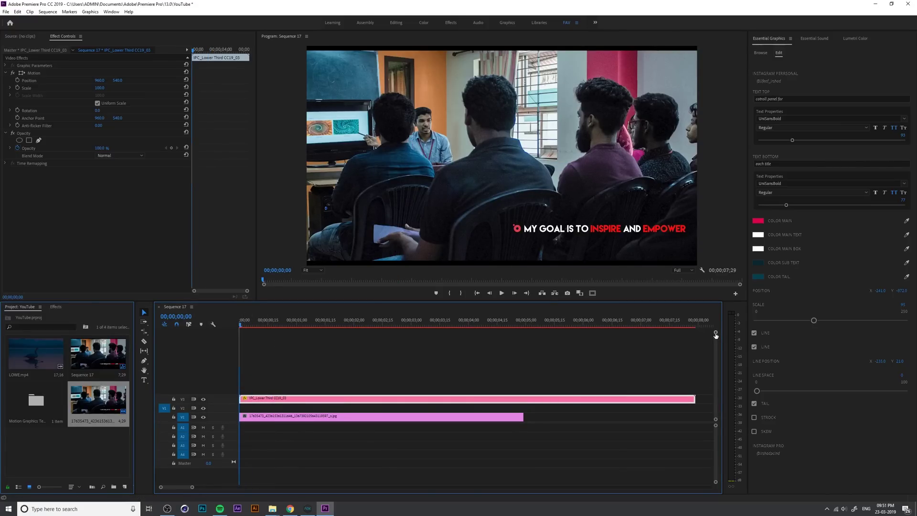
{"action": "left_click_drag", "start_coordinate": [715, 334], "coordinate": [716, 338]}
{"action": "left_click", "coordinate": [338, 414]}
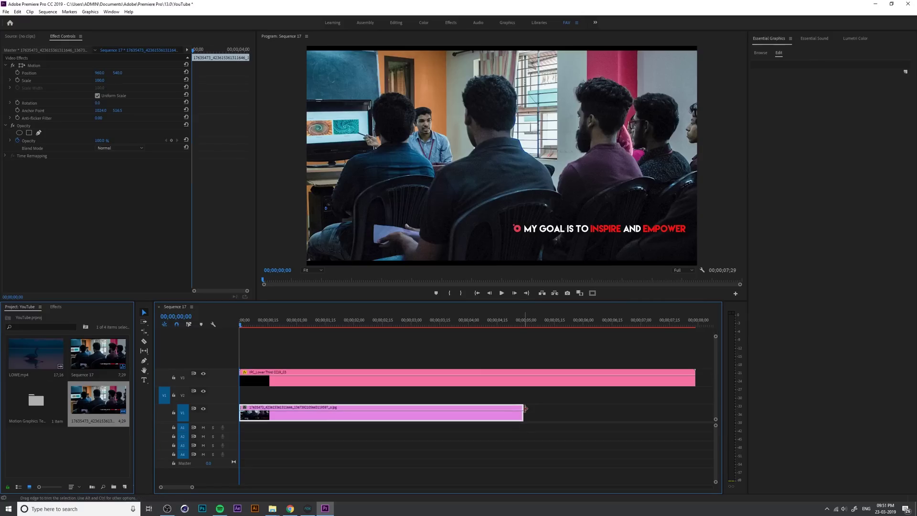
{"action": "left_click_drag", "start_coordinate": [526, 414], "coordinate": [696, 402]}
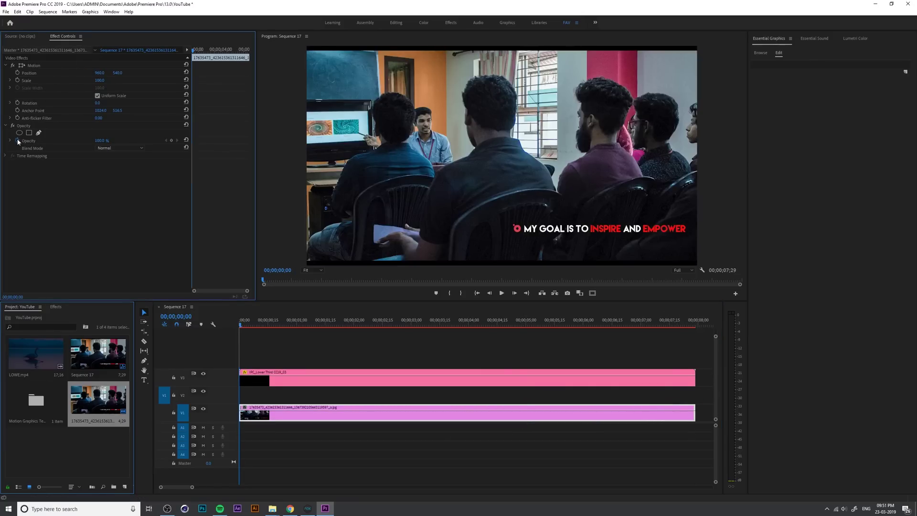
- Turn off opacity keyframing for the photo clip and lower its opacity to about 14%
{"action": "left_click", "coordinate": [29, 141]}
{"action": "left_click", "coordinate": [103, 140]}
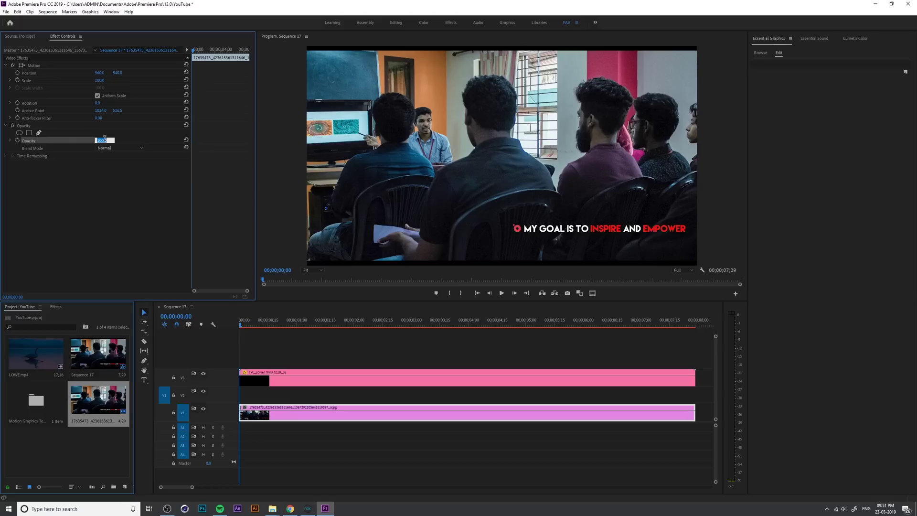
{"action": "type", "text": "35"}
{"action": "key", "text": "Return"}
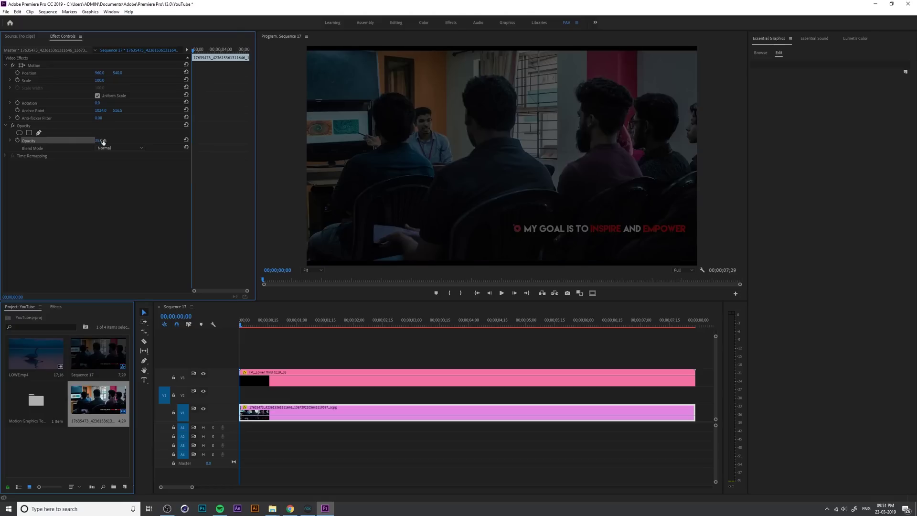
{"action": "left_click_drag", "start_coordinate": [103, 142], "coordinate": [35, 140]}
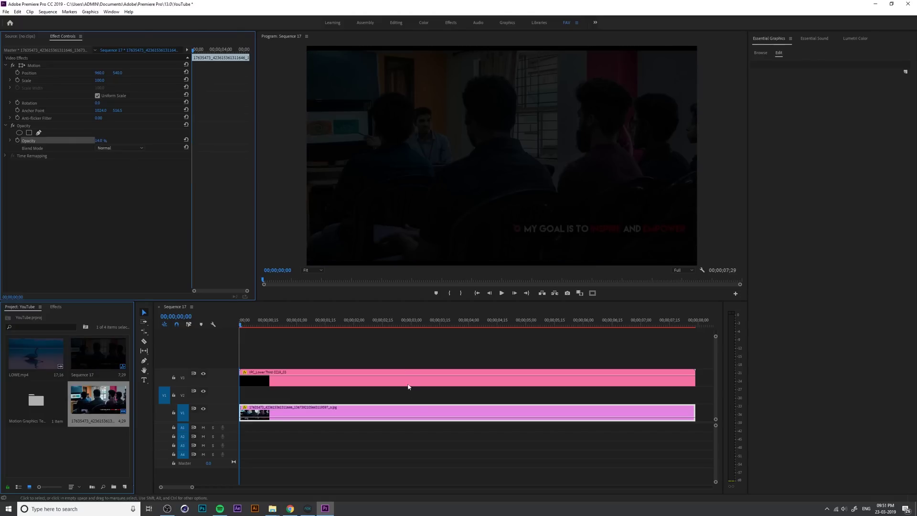
- Play the title animation from the start of the sequence, park the playhead at 00;00;01;11 and keep the title clip selected
{"action": "left_click", "coordinate": [362, 372]}
{"action": "left_click", "coordinate": [253, 325]}
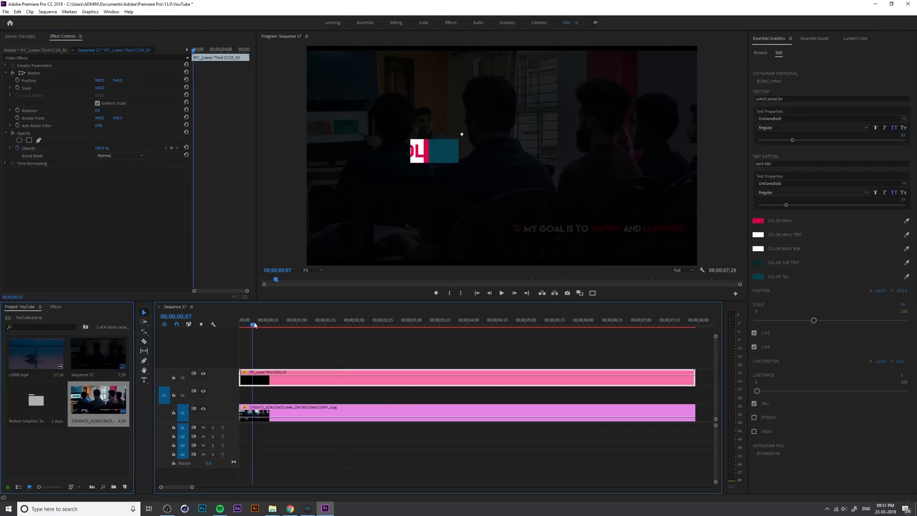
{"action": "left_click_drag", "start_coordinate": [254, 325], "coordinate": [237, 326]}
{"action": "key", "text": "space"}
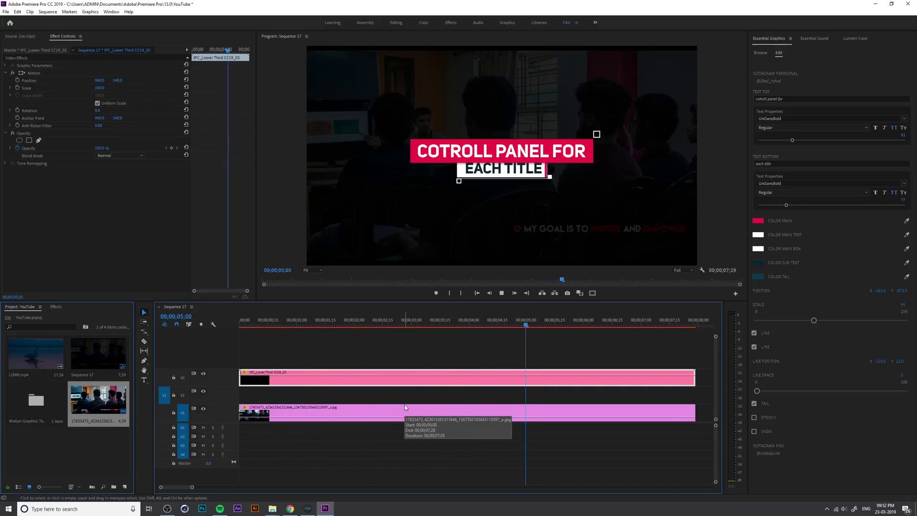
{"action": "key", "text": "space"}
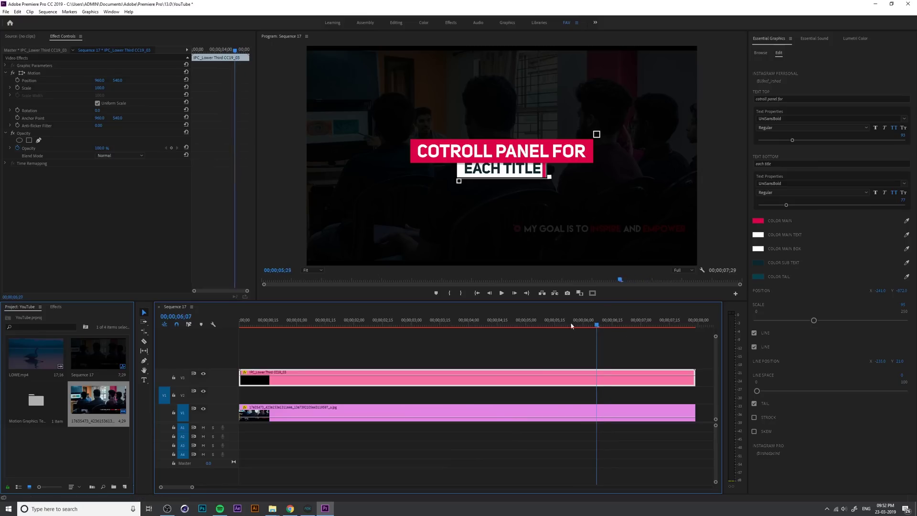
{"action": "left_click_drag", "start_coordinate": [571, 326], "coordinate": [317, 332]}
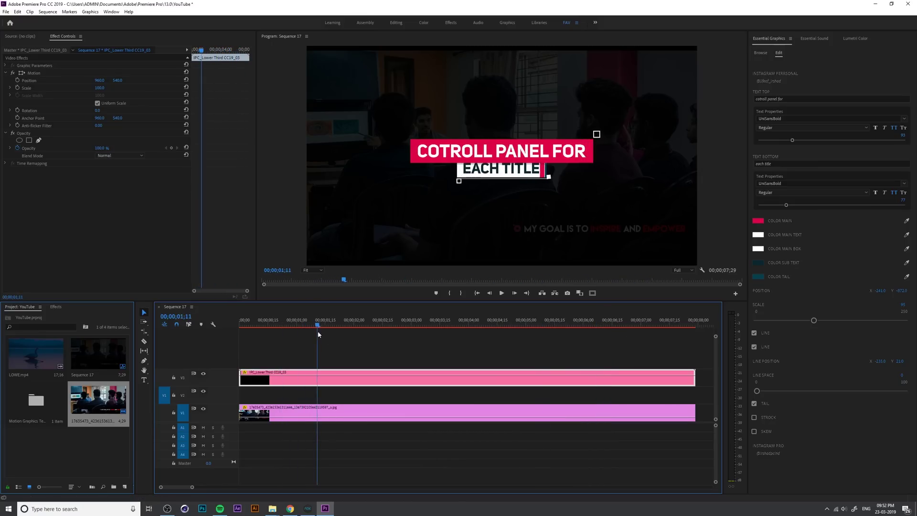
{"action": "left_click", "coordinate": [345, 391]}
{"action": "left_click", "coordinate": [348, 381]}
- Replace the title's top text with "Hey, Its me", the presenter's name and "from kerala"
{"action": "left_click", "coordinate": [764, 99]}
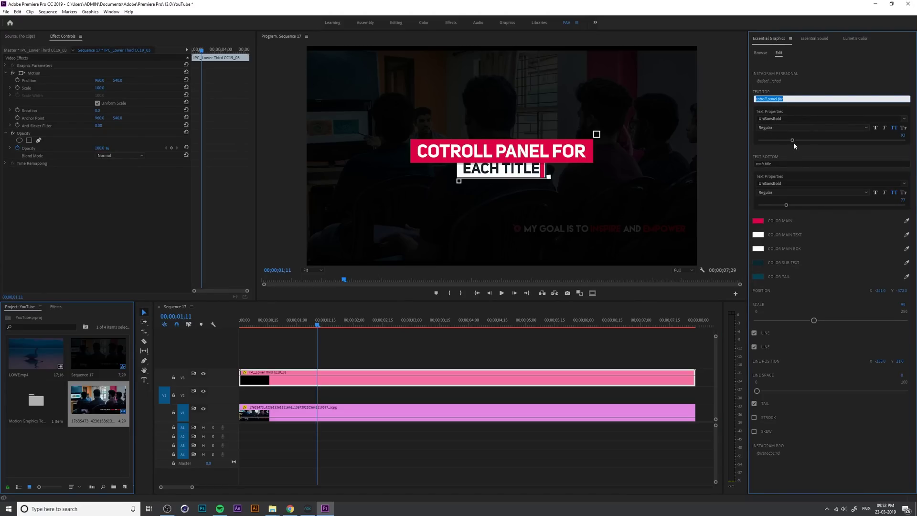
{"action": "type", "text": "Hey, Its me IRSHAD PC"}
{"action": "left_click", "coordinate": [795, 146]}
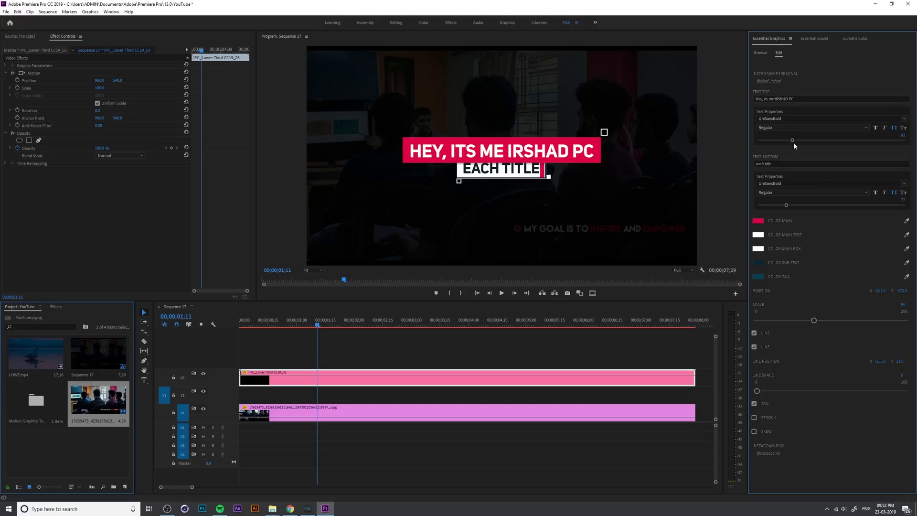
{"action": "left_click", "coordinate": [802, 96]}
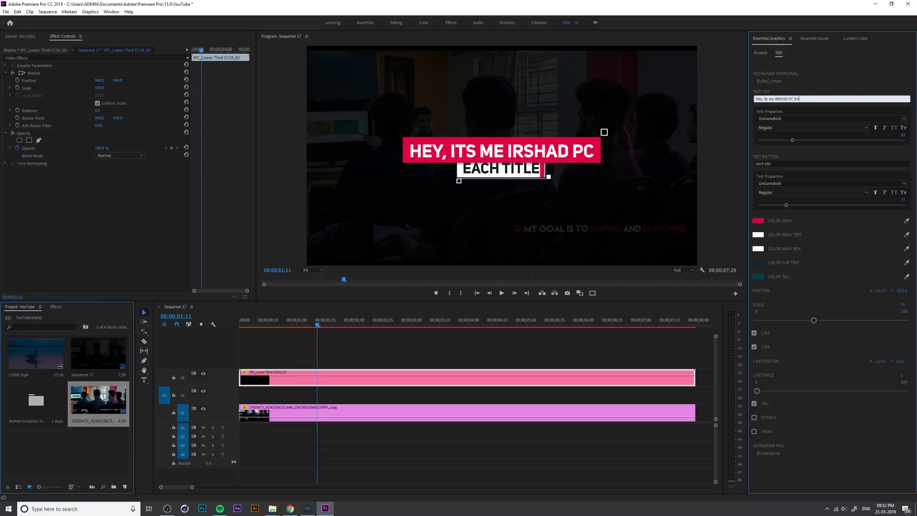
{"action": "type", "text": "from kerala"}
{"action": "key", "text": "Return"}
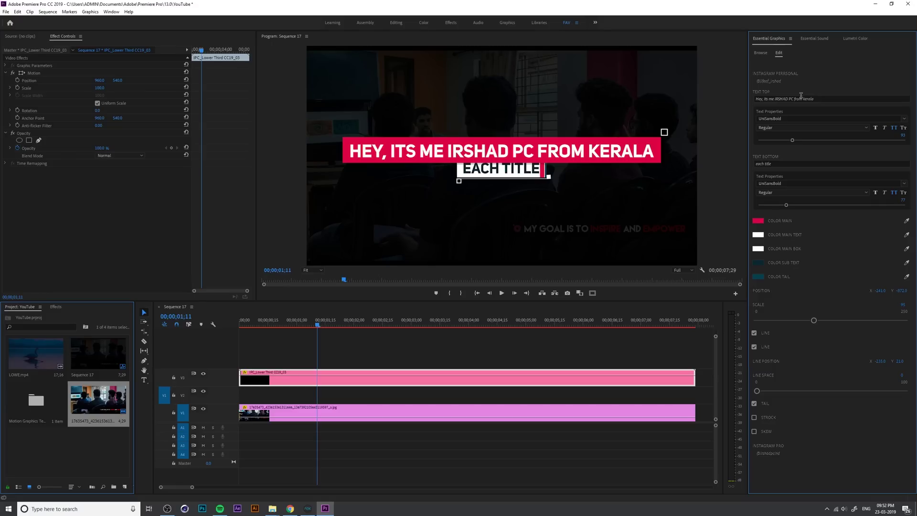
- Replace the title's top text with "SUBSCRIBE"
{"action": "left_click", "coordinate": [842, 97]}
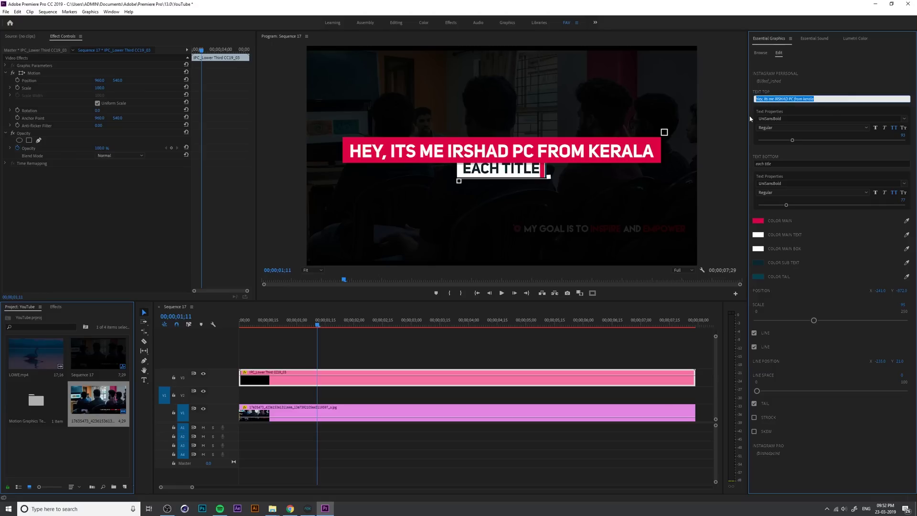
{"action": "key", "text": "BackSpace"}
{"action": "type", "text": "SUBSCRIBE"}
{"action": "left_click", "coordinate": [751, 118]}
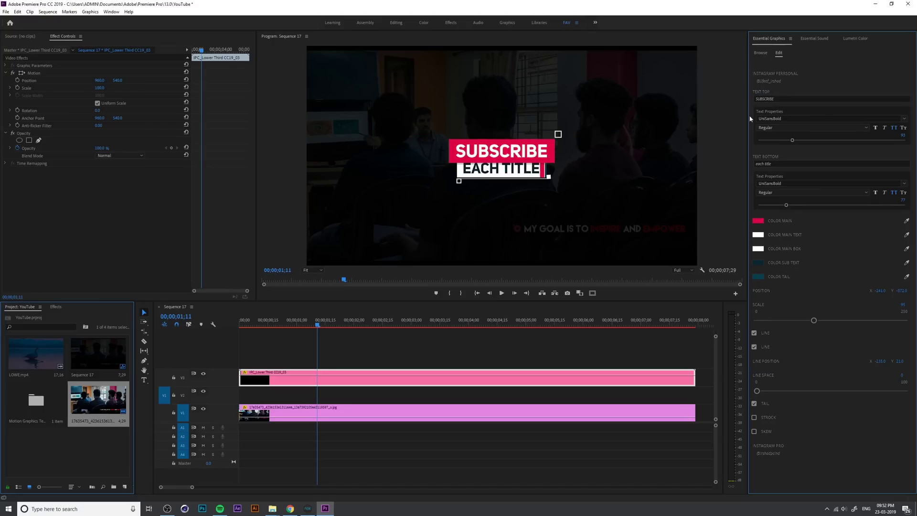
- Set the title's bottom text to "YT Channel"
{"action": "left_click", "coordinate": [781, 165]}
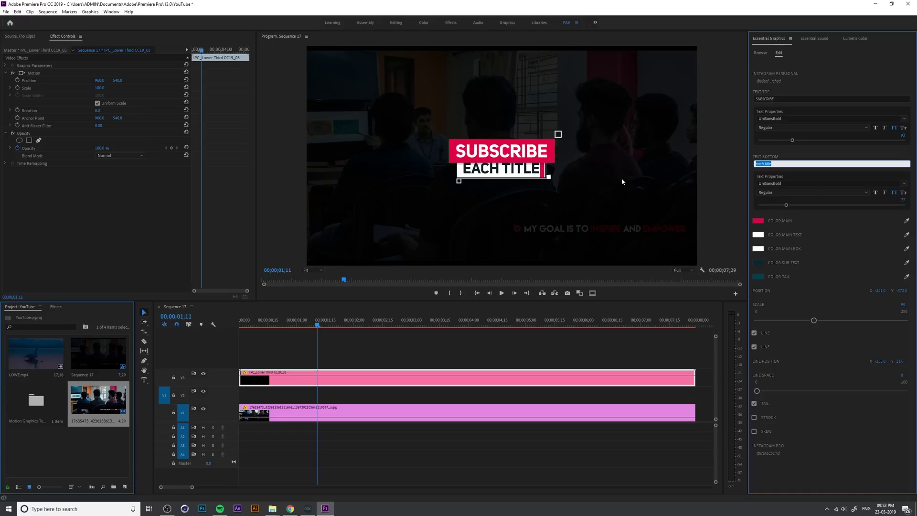
{"action": "type", "text": "YT Channel"}
{"action": "key", "text": "Return"}
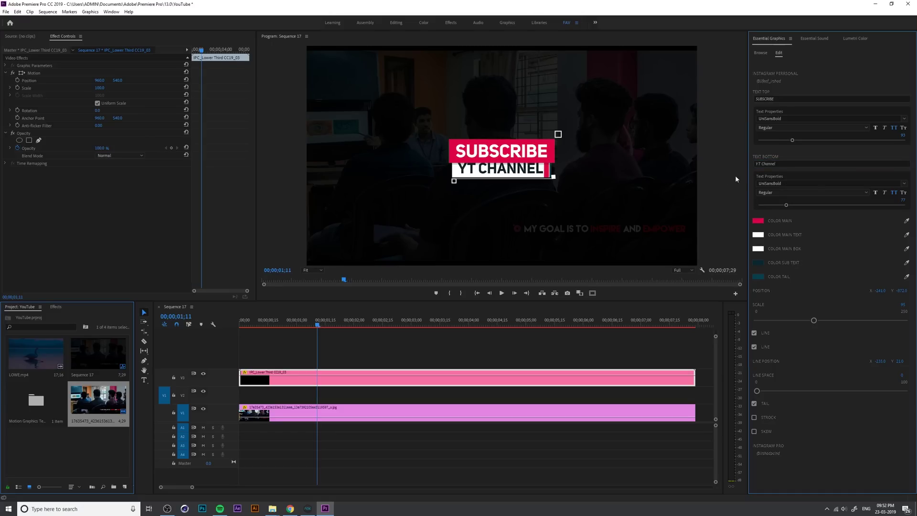
- Replace the title's bottom text with the channel owner's name
{"action": "left_click", "coordinate": [782, 163]}
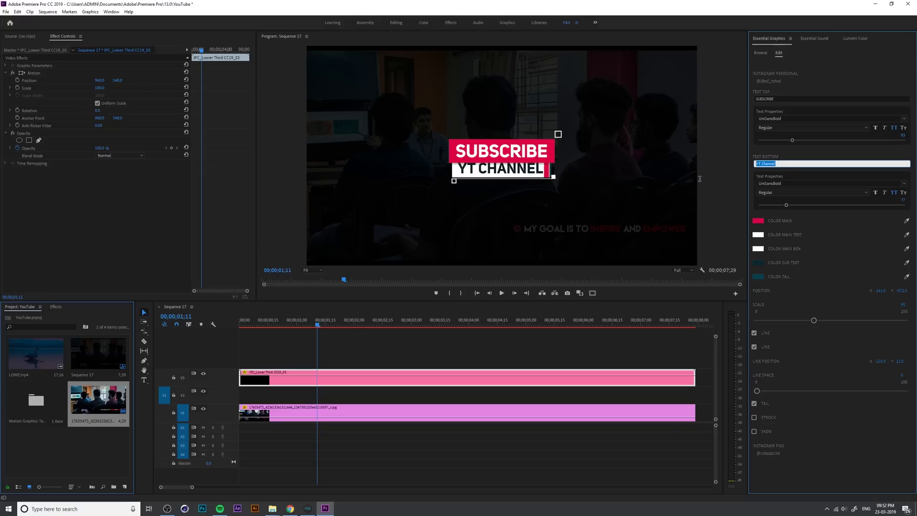
{"action": "type", "text": "IRSHAD PC"}
{"action": "key", "text": "Return"}
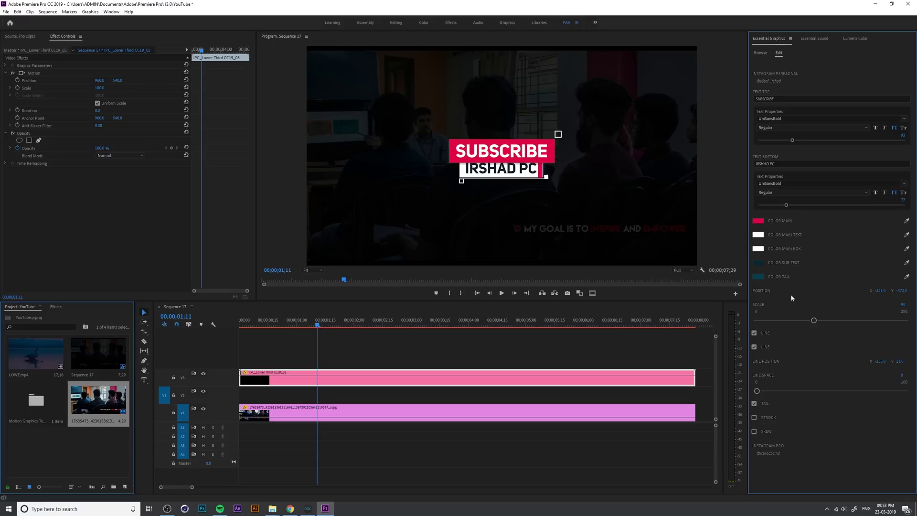
- Scale the title down to about 75 and adjust its template position to sit near the middle of the frame, above centre
{"action": "mouse_move", "coordinate": [903, 305]}
{"action": "left_mouse_down"}
{"action": "mouse_move", "coordinate": [848, 290]}
{"action": "mouse_move", "coordinate": [907, 291]}
{"action": "left_mouse_up"}
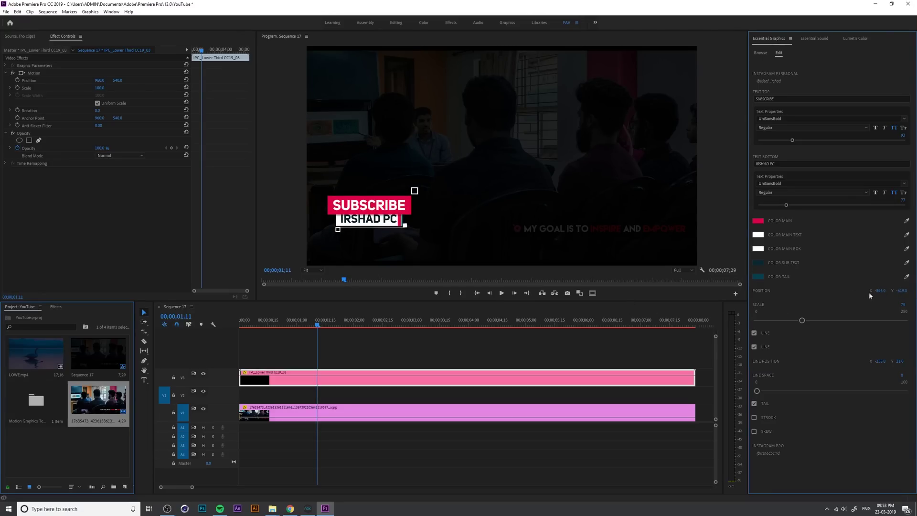
{"action": "mouse_move", "coordinate": [880, 291]}
{"action": "left_mouse_down"}
{"action": "mouse_move", "coordinate": [867, 291]}
{"action": "mouse_move", "coordinate": [894, 291]}
{"action": "left_mouse_up"}
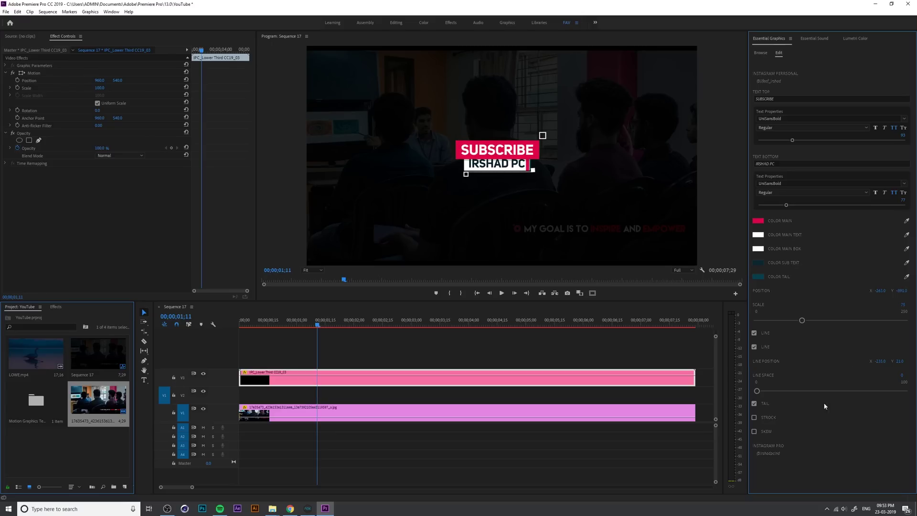
{"action": "left_click", "coordinate": [805, 321]}
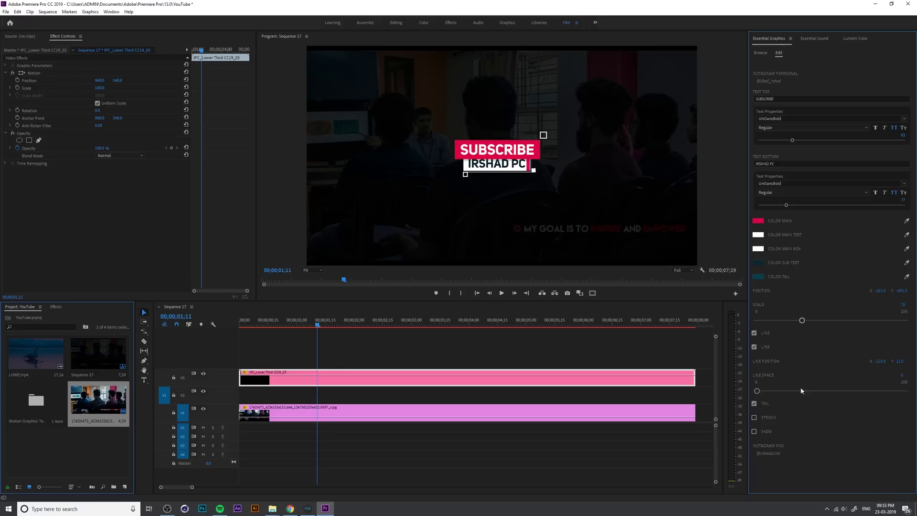
- Try each of the title's two Line options switched off and back on
{"action": "left_click", "coordinate": [755, 334]}
{"action": "left_click", "coordinate": [755, 333]}
{"action": "left_click", "coordinate": [754, 347]}
{"action": "left_click", "coordinate": [754, 347]}
- Offset the title's line position and increase its line space to separate the top text up and to the right of the bottom text
{"action": "left_click_drag", "start_coordinate": [881, 362], "coordinate": [910, 376]}
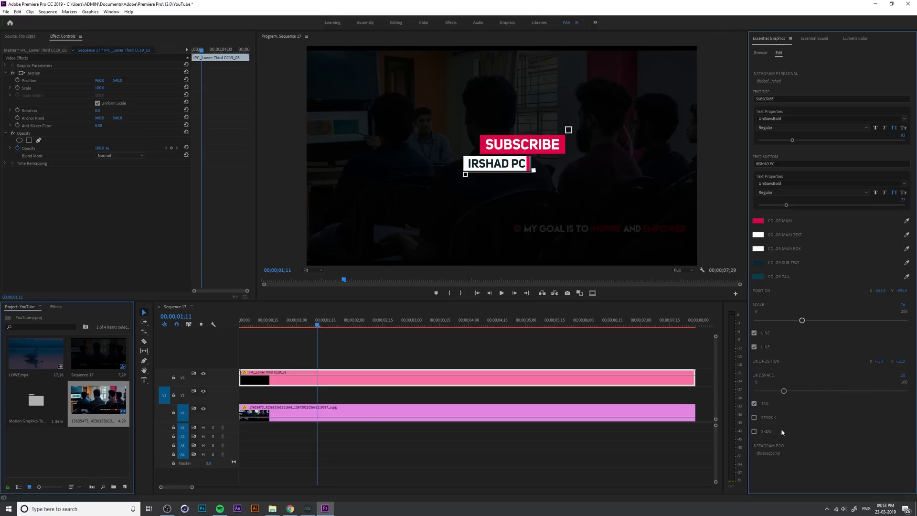
- Try the title's Tail option switched off and back on, and enable its Strock and Skew options
{"action": "left_click", "coordinate": [755, 404]}
{"action": "left_click", "coordinate": [754, 404]}
{"action": "left_click", "coordinate": [754, 432]}
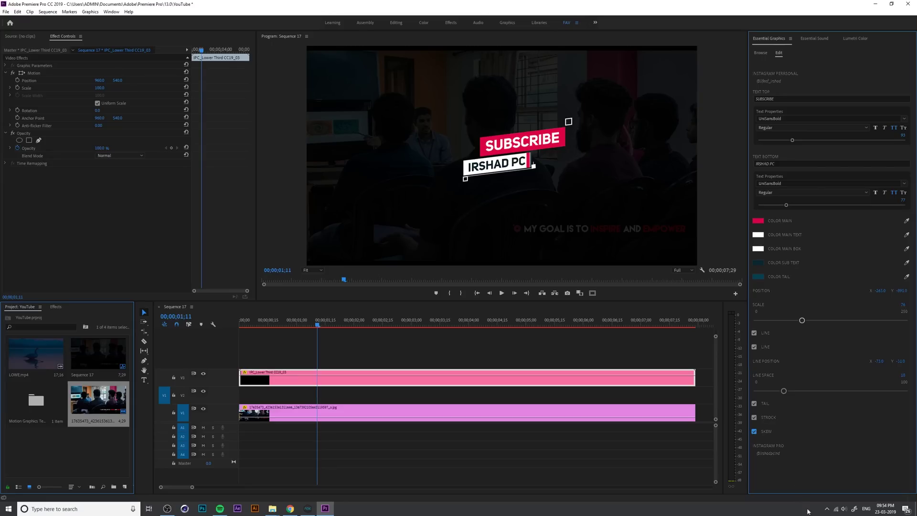
- Delete the current lower-third clip and place the IPC_Lower Third CC19_04 template above the photo at the sequence start
{"action": "left_click", "coordinate": [760, 53]}
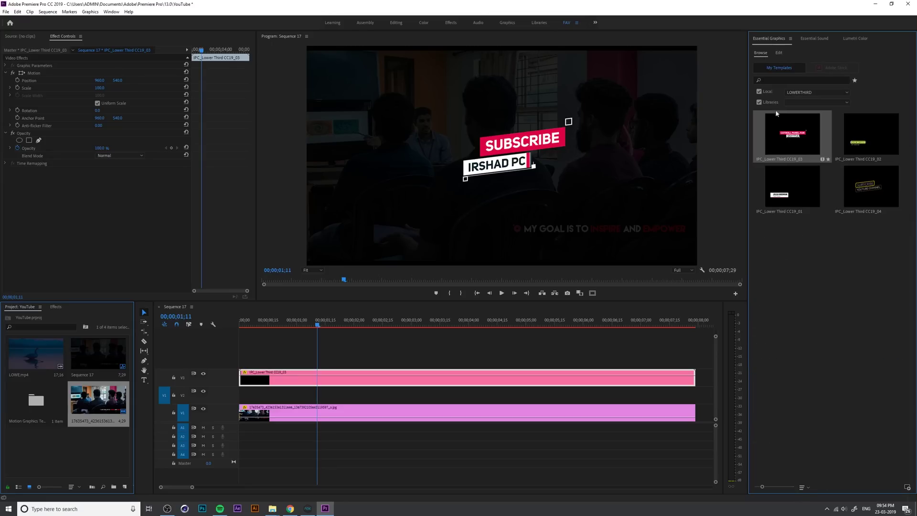
{"action": "left_click", "coordinate": [779, 53]}
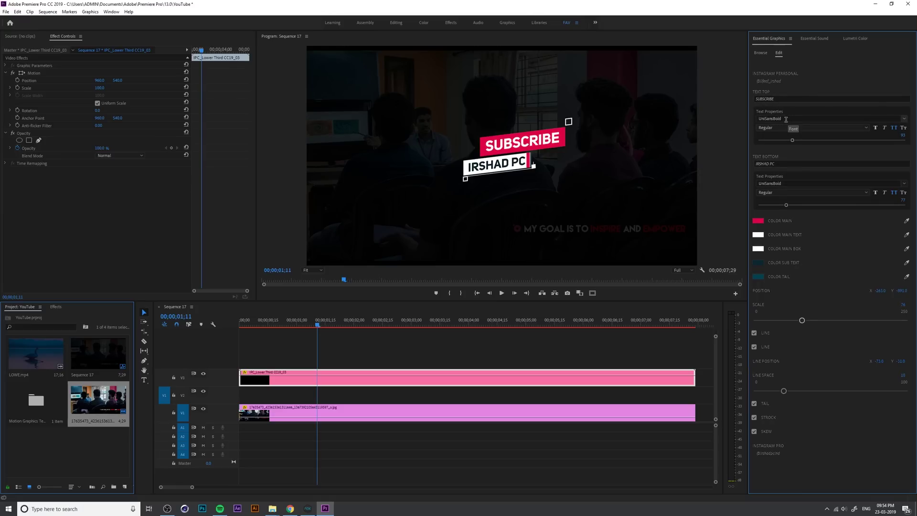
{"action": "left_click", "coordinate": [761, 53]}
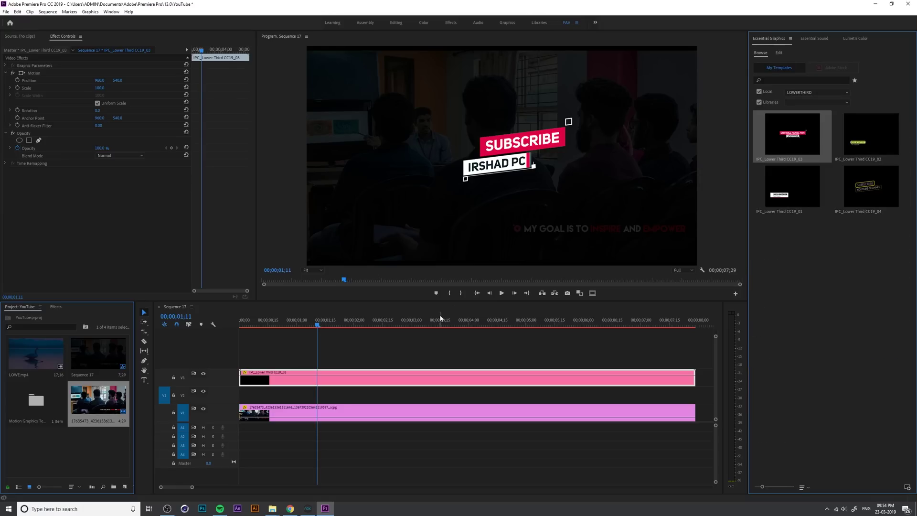
{"action": "key", "text": "Delete"}
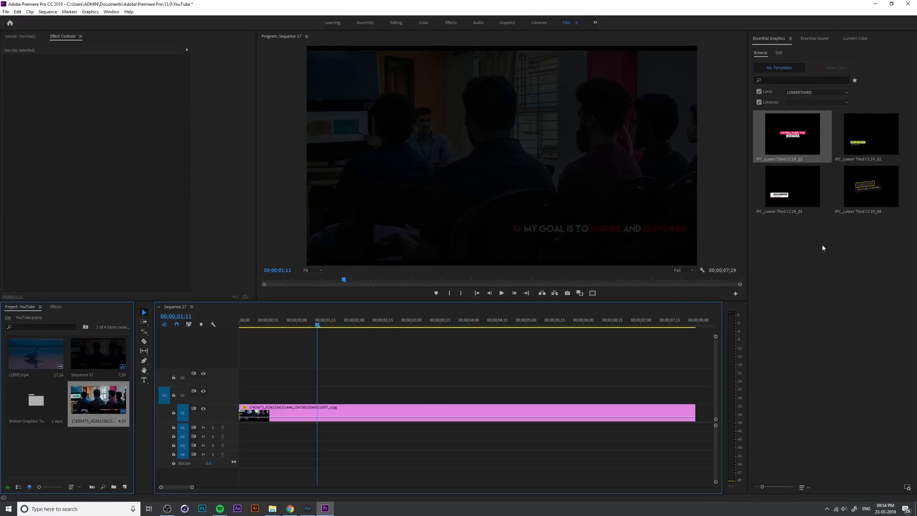
{"action": "left_click", "coordinate": [863, 163]}
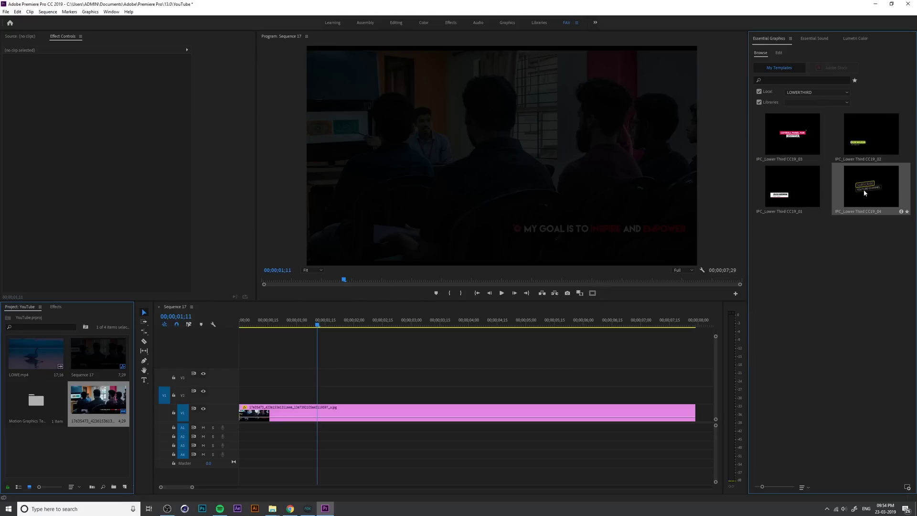
{"action": "left_click_drag", "start_coordinate": [871, 188], "coordinate": [336, 371]}
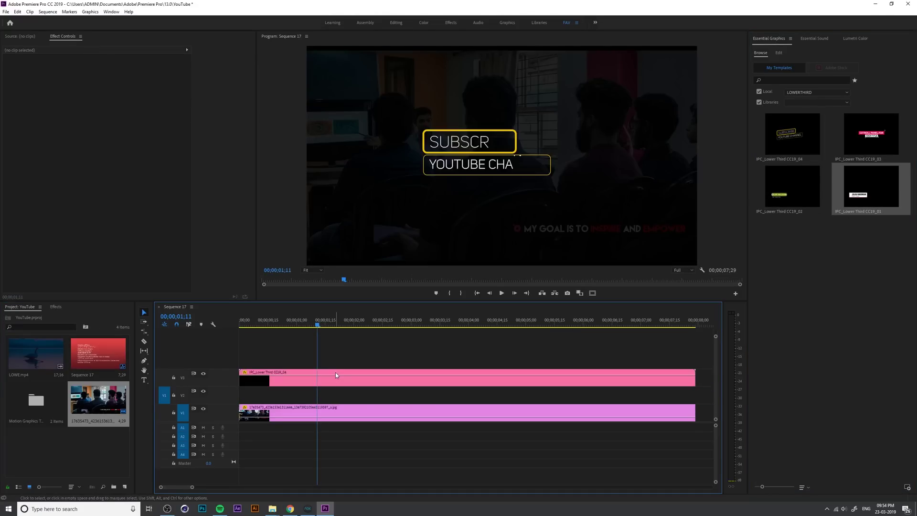
- Replace the new yellow title's top text with the channel owner's name, viewing it at about 00;00;04;05
{"action": "left_click_drag", "start_coordinate": [318, 327], "coordinate": [419, 346]}
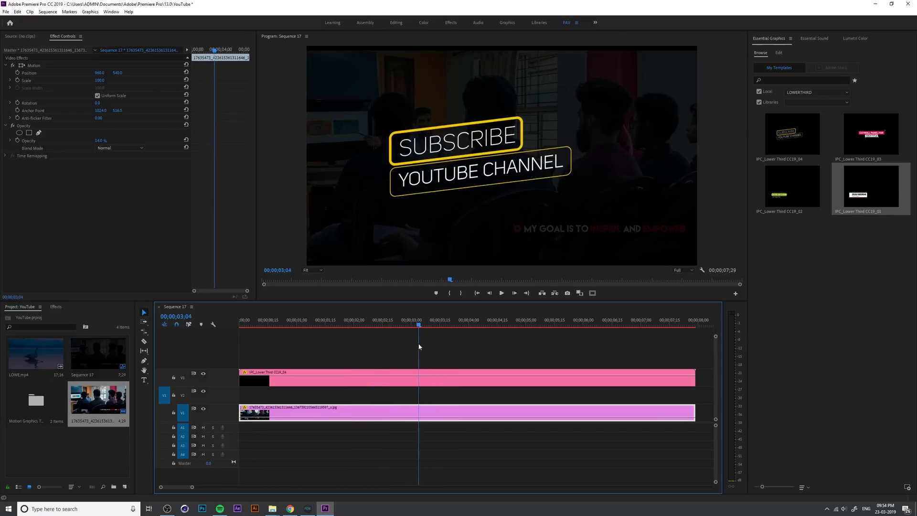
{"action": "left_click", "coordinate": [429, 381]}
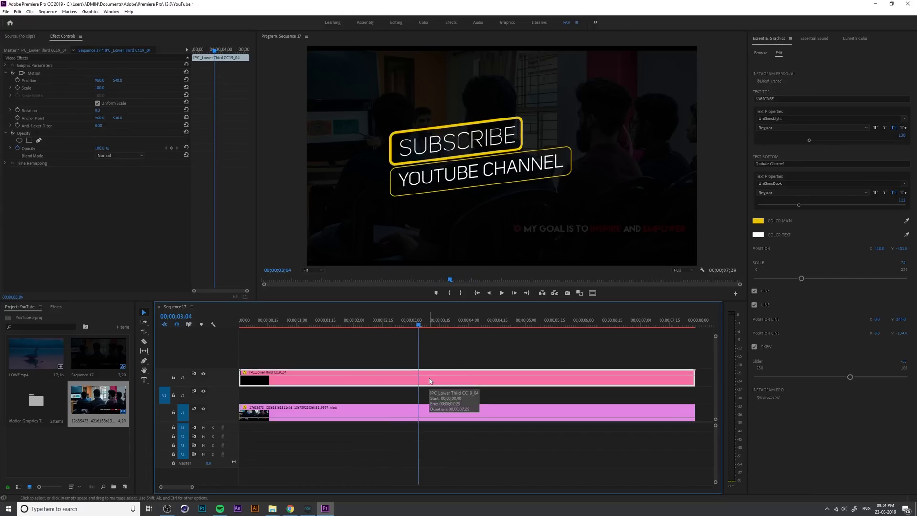
{"action": "left_click_drag", "start_coordinate": [420, 325], "coordinate": [479, 322]}
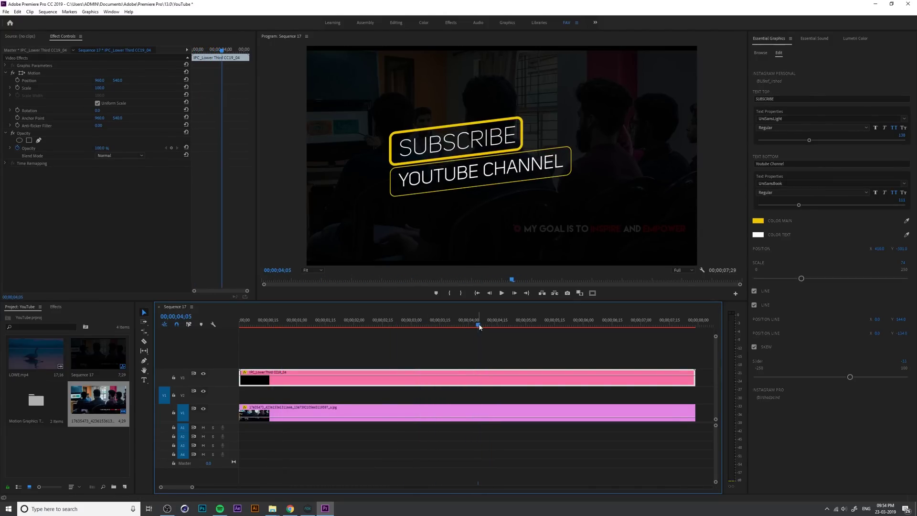
{"action": "left_click", "coordinate": [776, 99]}
{"action": "key", "text": "BackSpace"}
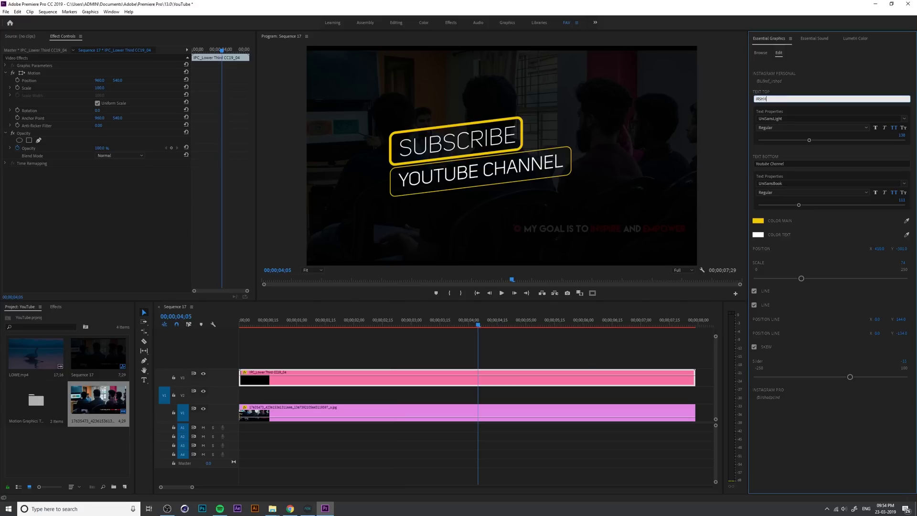
{"action": "left_click", "coordinate": [609, 123]}
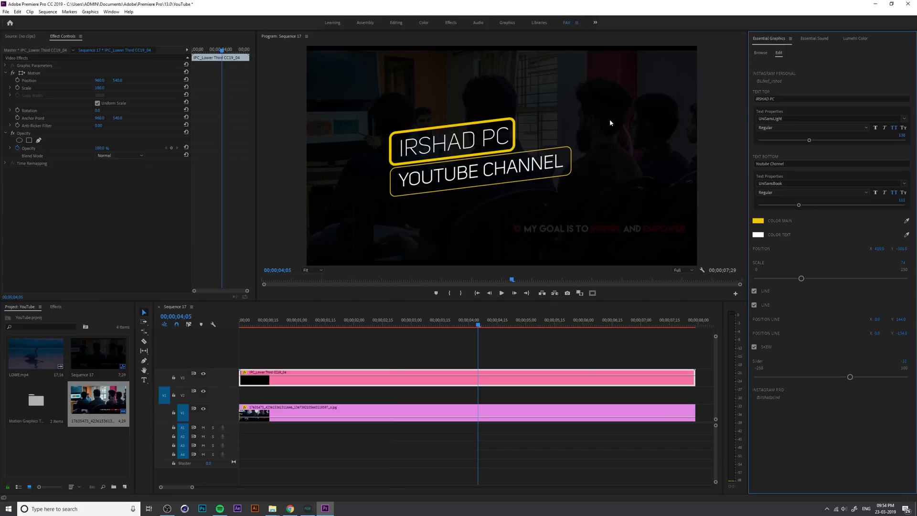
- Replace the title's bottom text with "Astist"
{"action": "left_click", "coordinate": [795, 164]}
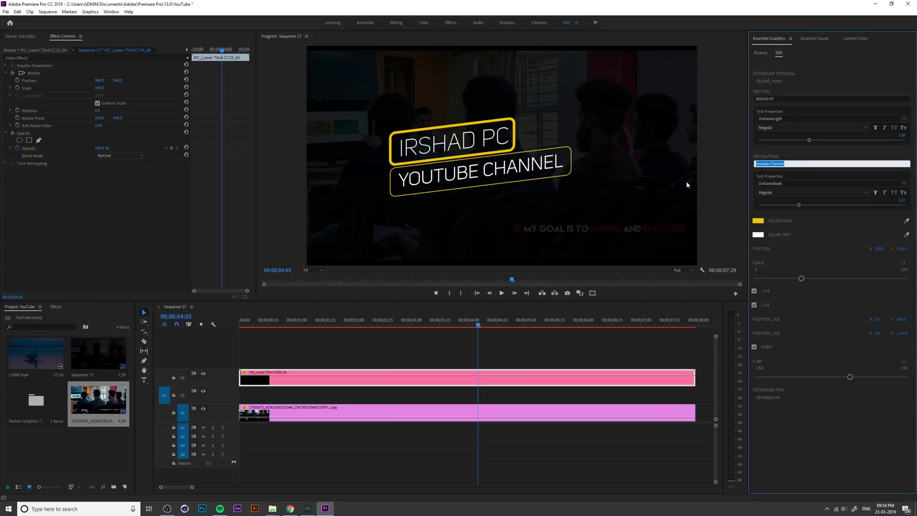
{"action": "type", "text": "Astist"}
{"action": "left_click", "coordinate": [687, 185]}
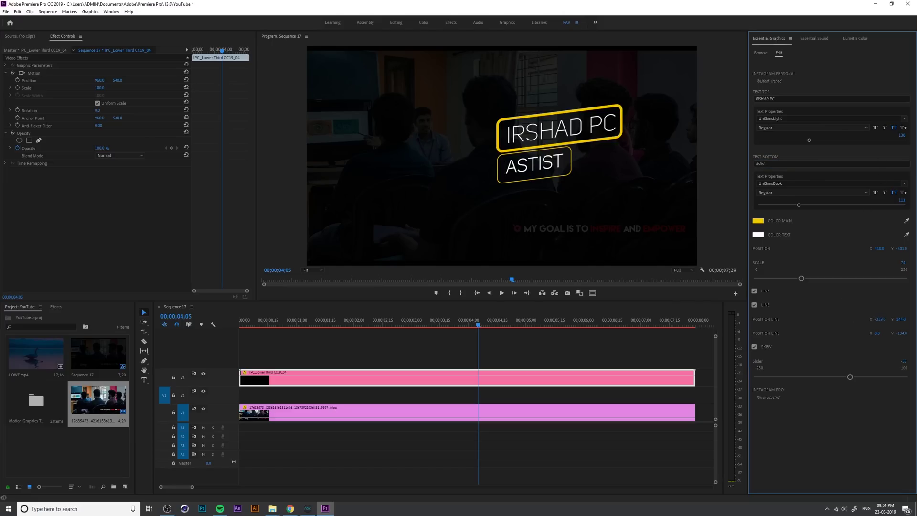
- Try shifting the title's second line position, undo the shift, and lower its skew slider slightly
{"action": "left_click_drag", "start_coordinate": [879, 319], "coordinate": [841, 334]}
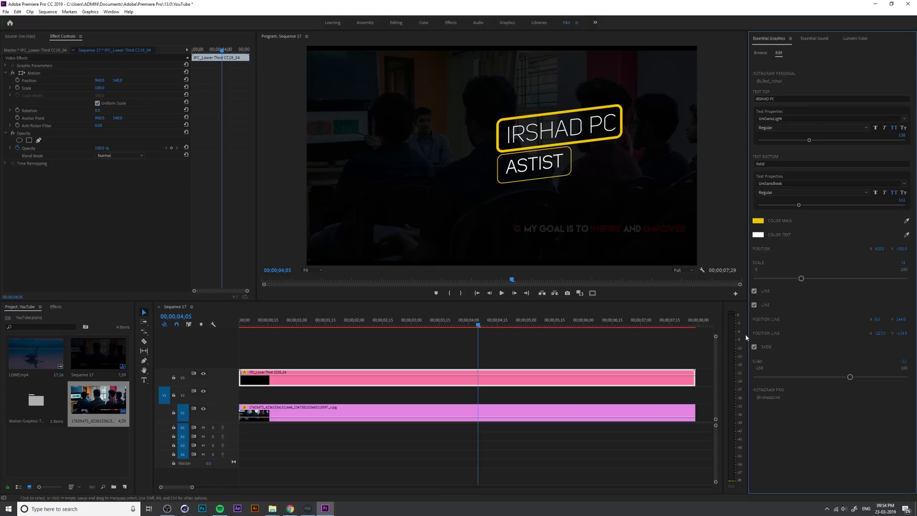
{"action": "key", "text": "ctrl+z"}
{"action": "mouse_move", "coordinate": [903, 361]}
{"action": "left_mouse_down"}
{"action": "mouse_move", "coordinate": [916, 362]}
{"action": "mouse_move", "coordinate": [846, 361]}
{"action": "mouse_move", "coordinate": [901, 361]}
{"action": "mouse_move", "coordinate": [889, 361]}
{"action": "left_mouse_up"}
- Move the whole title down and to the left in the frame so it sits near the centre
{"action": "left_click", "coordinate": [554, 145]}
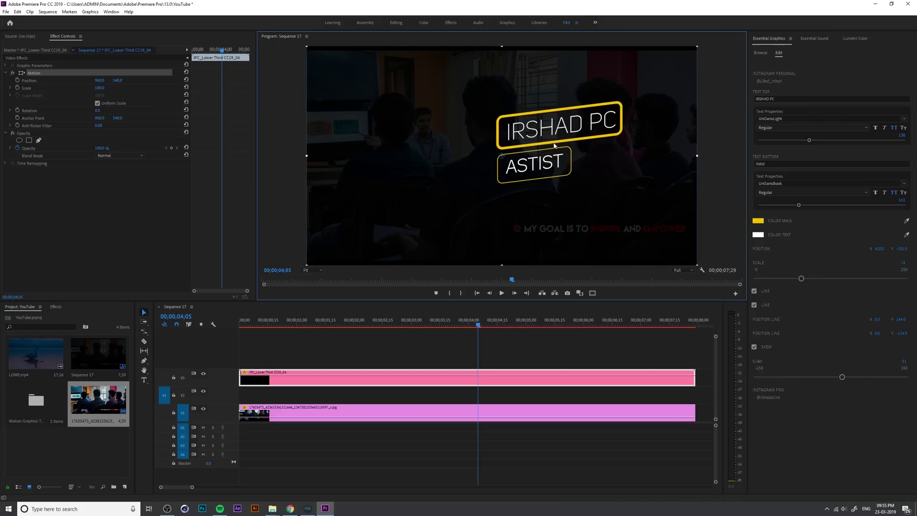
{"action": "left_click_drag", "start_coordinate": [548, 152], "coordinate": [497, 166]}
{"action": "left_click", "coordinate": [717, 155]}
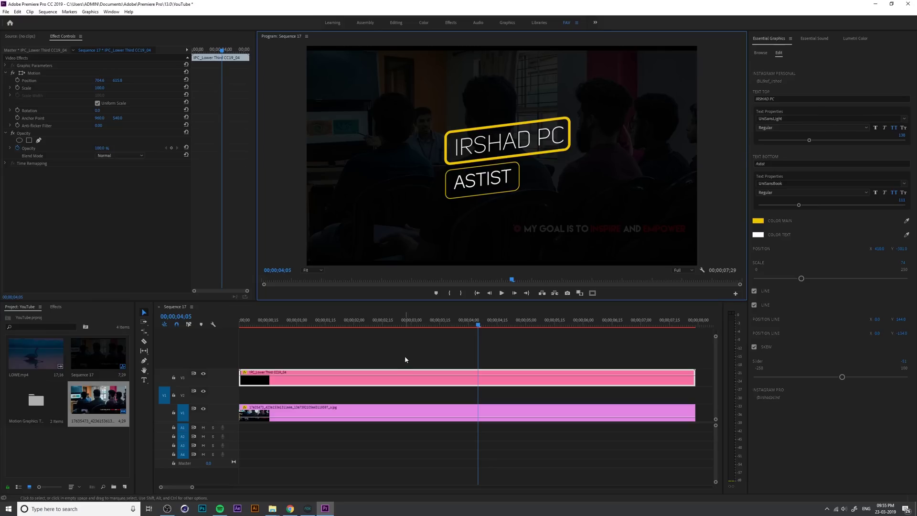
- Set the font of the title's top text to Rockwell Condensed
{"action": "left_click", "coordinate": [426, 373]}
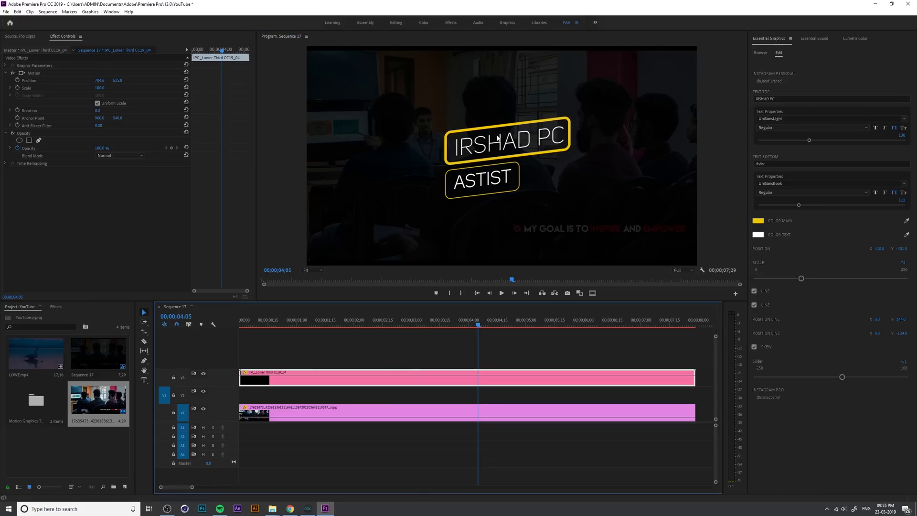
{"action": "left_click", "coordinate": [815, 101]}
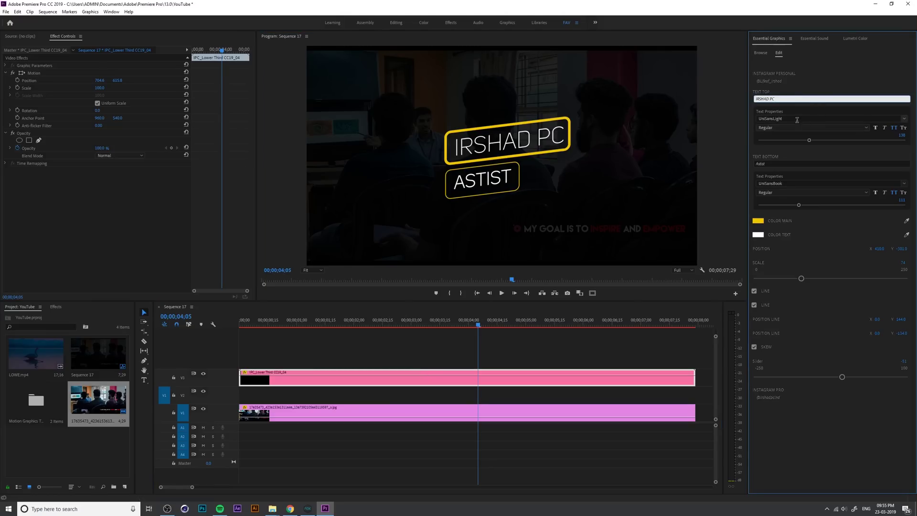
{"action": "left_click", "coordinate": [904, 119]}
{"action": "left_click", "coordinate": [905, 119]}
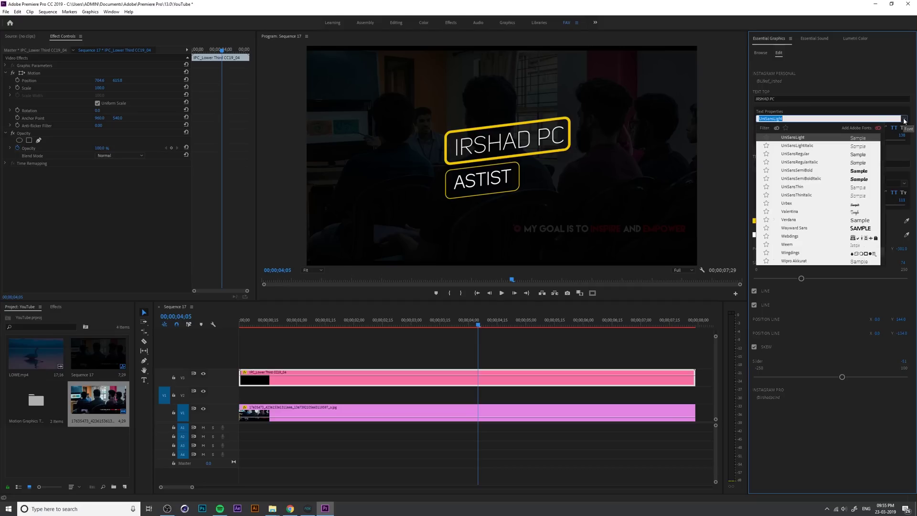
{"action": "scroll", "coordinate": [814, 210], "scroll_direction": "up", "scroll_amount": 5}
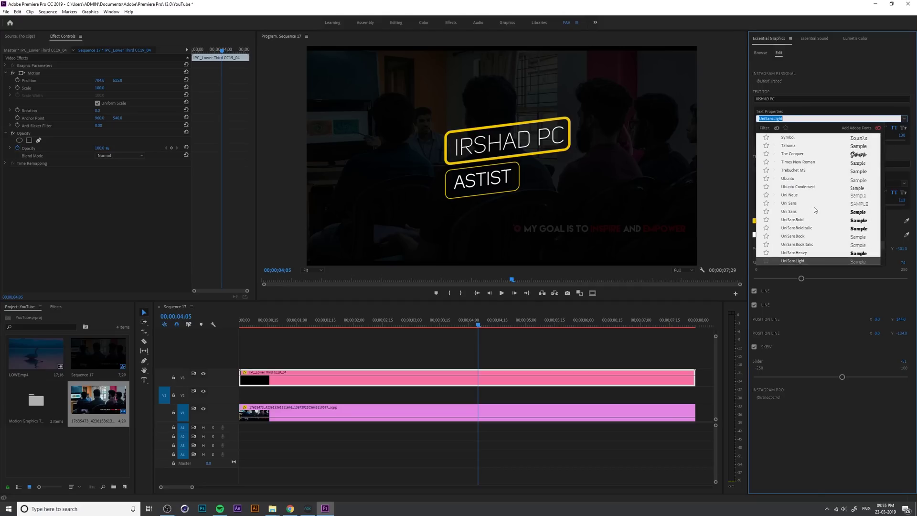
{"action": "scroll", "coordinate": [808, 170], "scroll_direction": "up", "scroll_amount": 3}
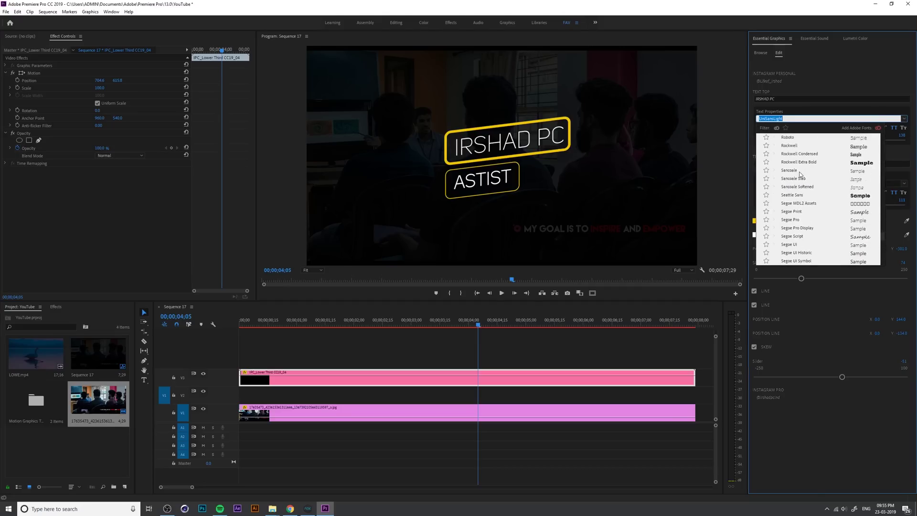
{"action": "left_click", "coordinate": [789, 153]}
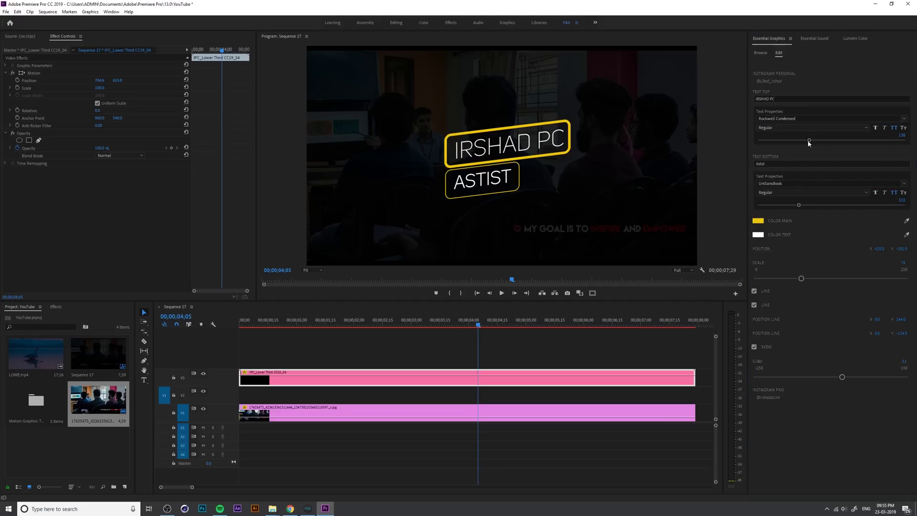
- Re-edit the top text to refresh its font, appending an extra "C" to the name, and preview the title around 00;00;04;19
{"action": "left_click", "coordinate": [786, 100]}
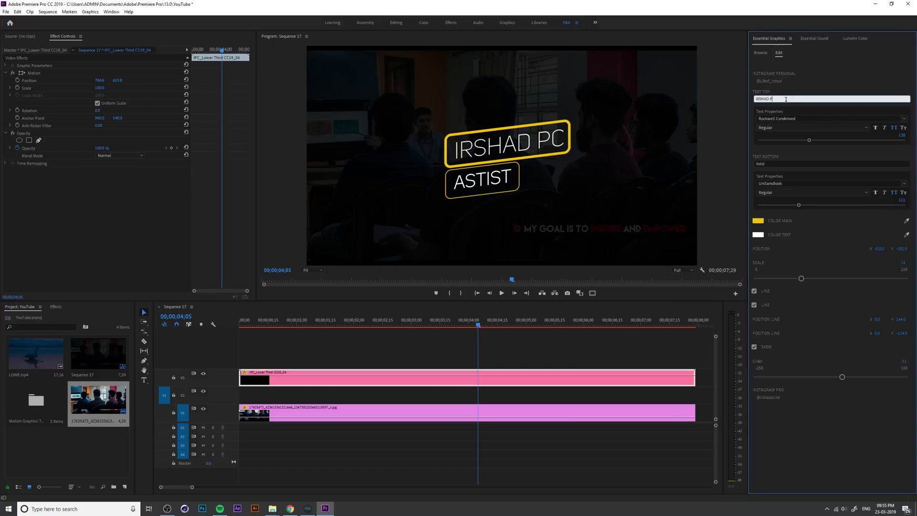
{"action": "key", "text": "Return"}
{"action": "left_click", "coordinate": [786, 99]}
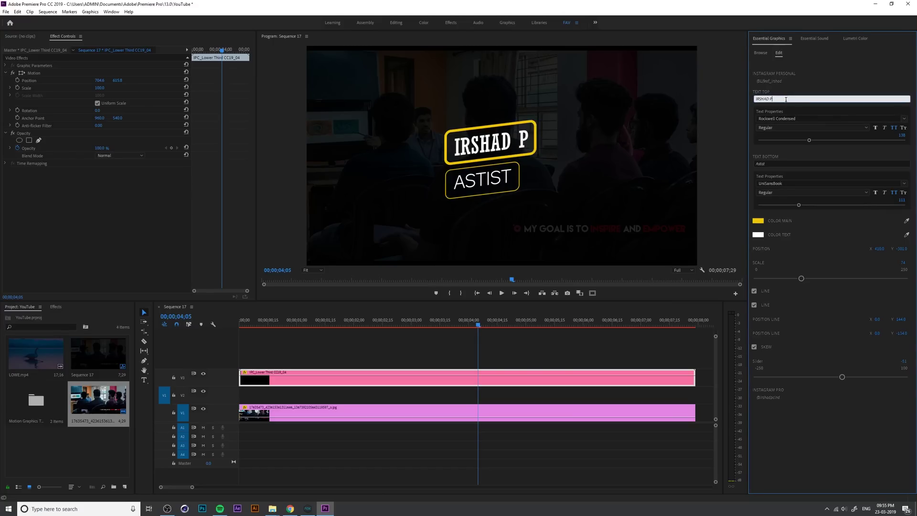
{"action": "key", "text": "Return"}
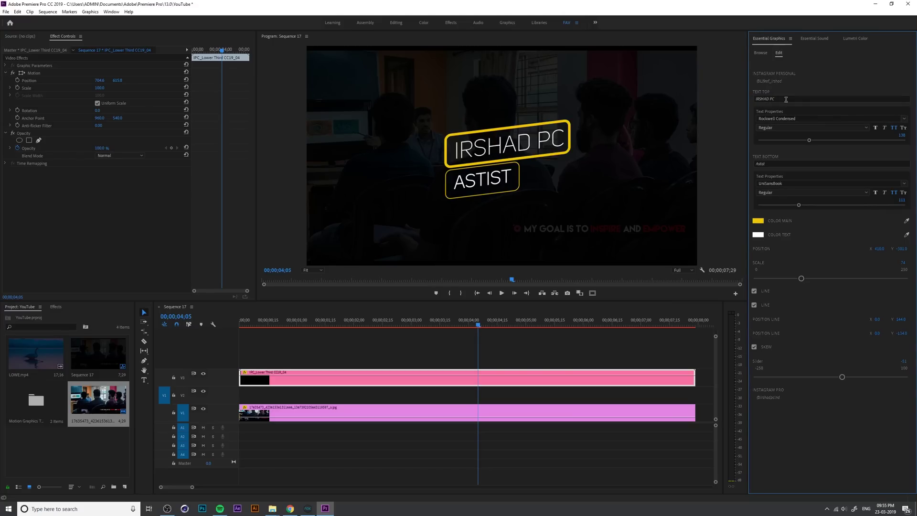
{"action": "left_click", "coordinate": [786, 99]}
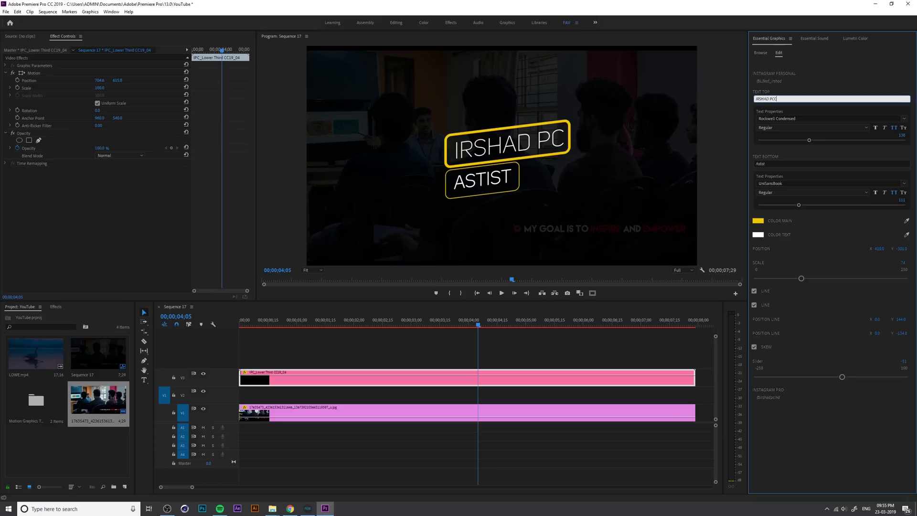
{"action": "type", "text": "C"}
{"action": "key", "text": "Return"}
{"action": "left_click", "coordinate": [482, 323]}
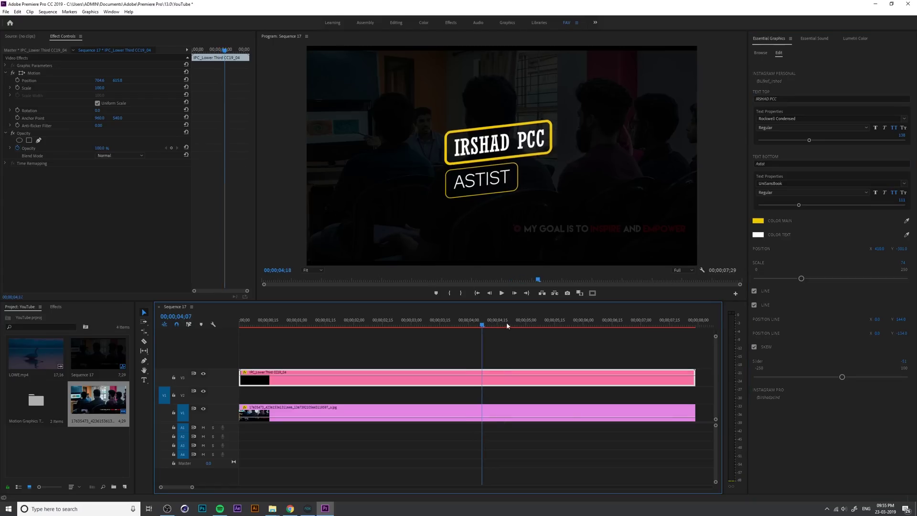
{"action": "mouse_move", "coordinate": [508, 325]}
{"action": "left_mouse_down"}
{"action": "mouse_move", "coordinate": [587, 331]}
{"action": "mouse_move", "coordinate": [335, 331]}
{"action": "mouse_move", "coordinate": [506, 330]}
{"action": "left_mouse_up"}
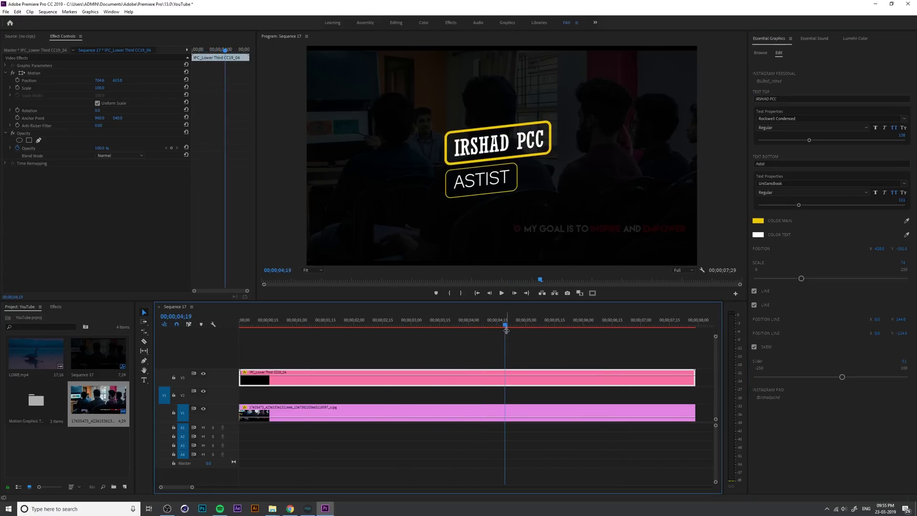